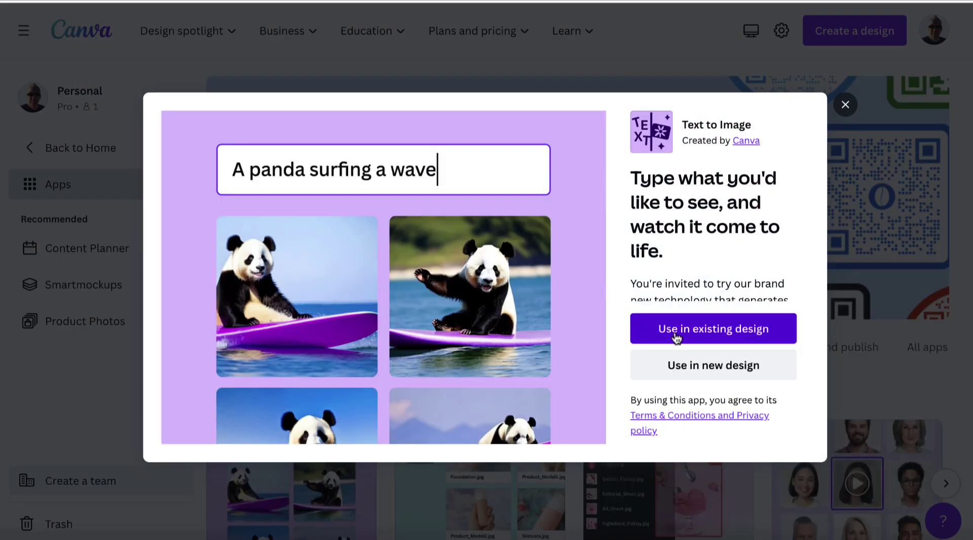
Start a new custom-size 500 × 500 px design from Text to Image.
{"action": "left_click", "coordinate": [690, 369]}
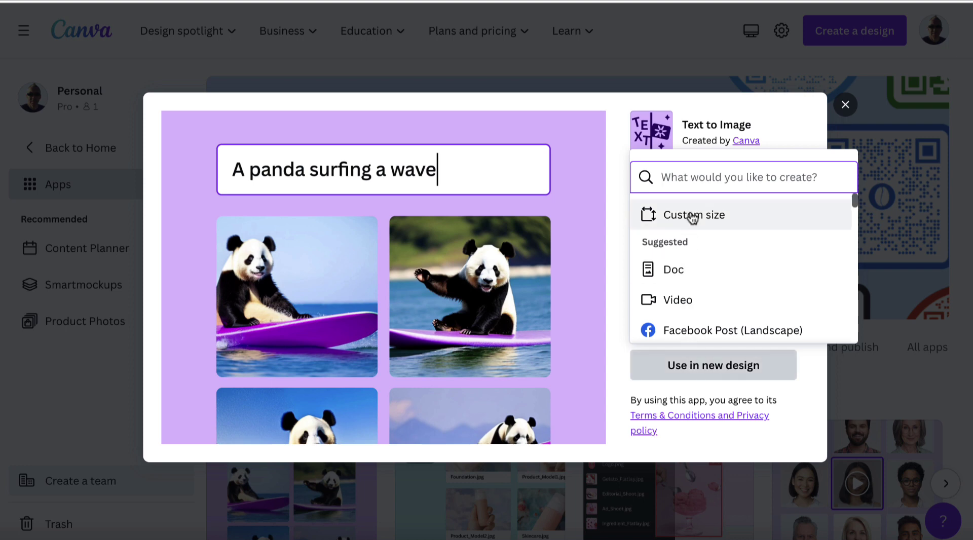
{"action": "left_click", "coordinate": [693, 218]}
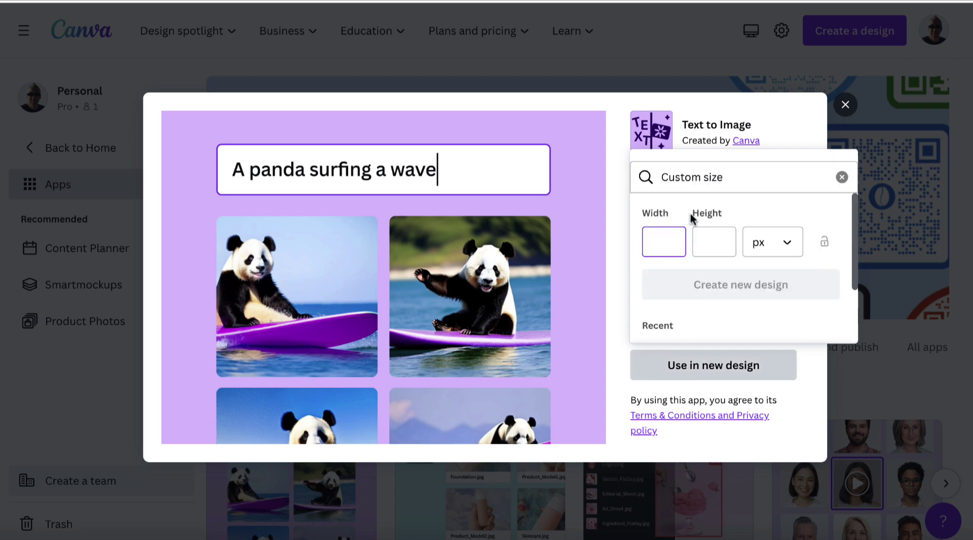
{"action": "type", "text": "500"}
{"action": "left_click", "coordinate": [718, 235]}
{"action": "type", "text": "500"}
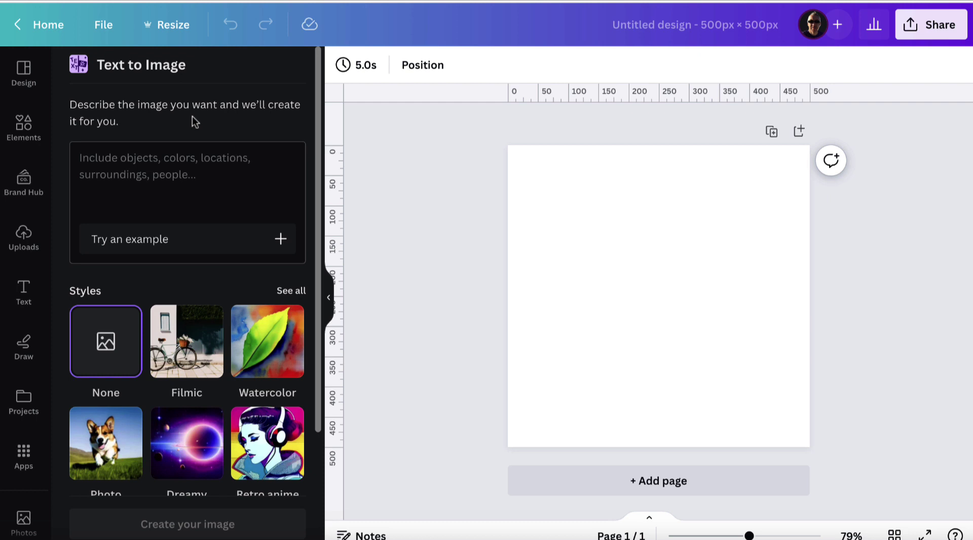
Paste the robot portrait prompt into Text to Image and generate two sets of robot images.
{"action": "left_click", "coordinate": [163, 175]}
{"action": "key", "text": "ctrl+v"}
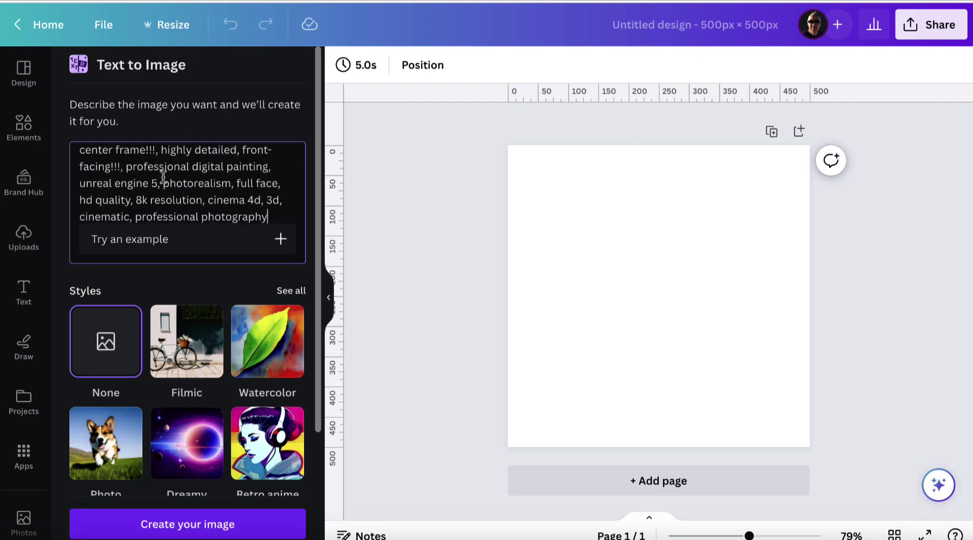
{"action": "left_click", "coordinate": [188, 523]}
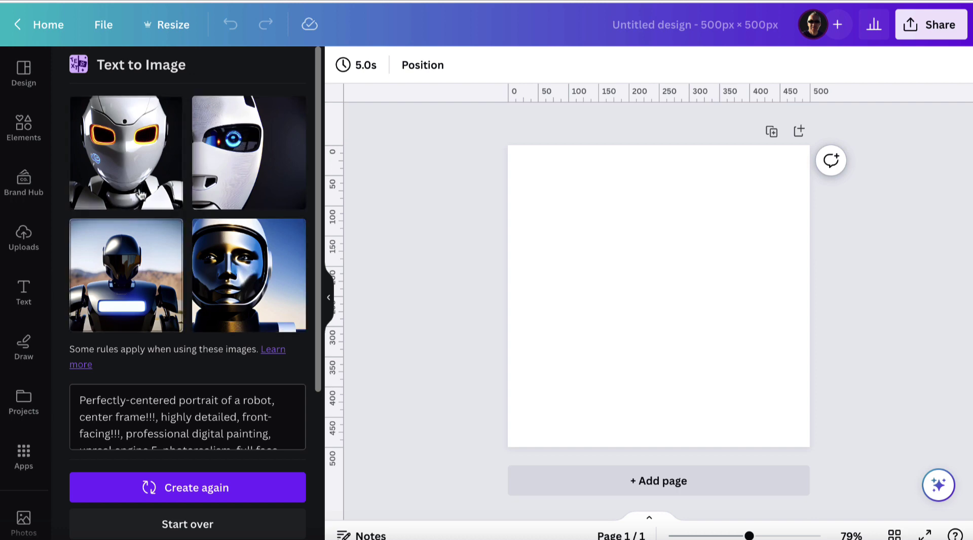
{"action": "left_click", "coordinate": [202, 488]}
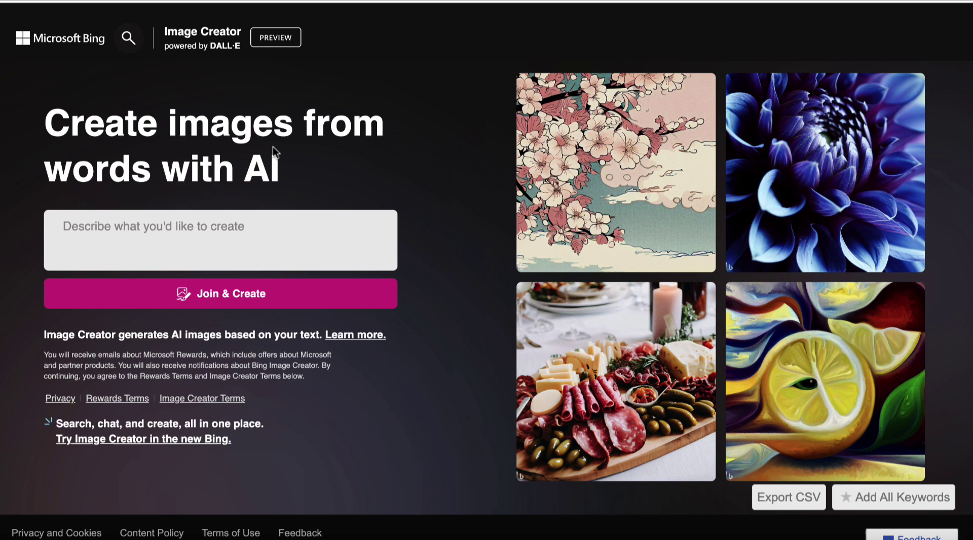
Paste the robot portrait prompt into Bing Image Creator and review the four generated robots.
{"action": "key", "text": "ctrl+v"}
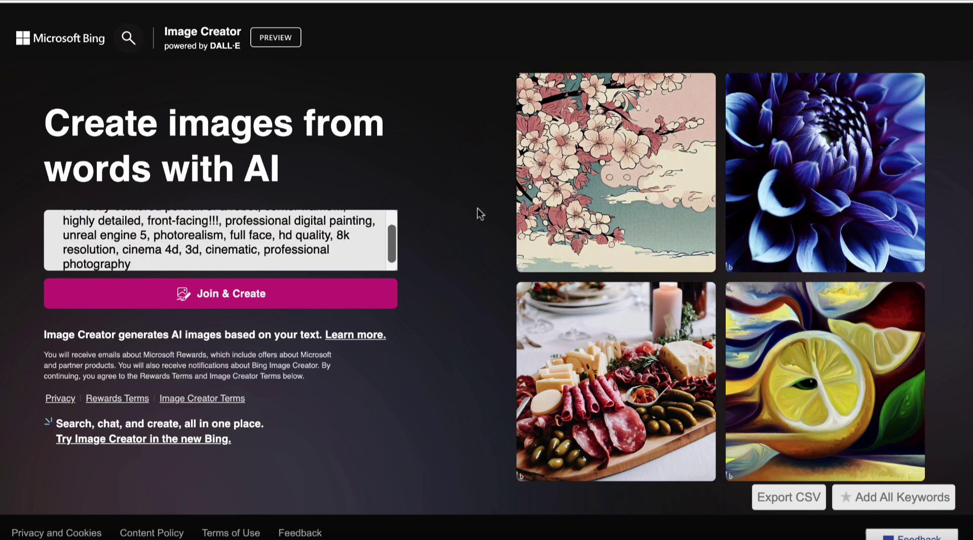
{"action": "left_click", "coordinate": [296, 299]}
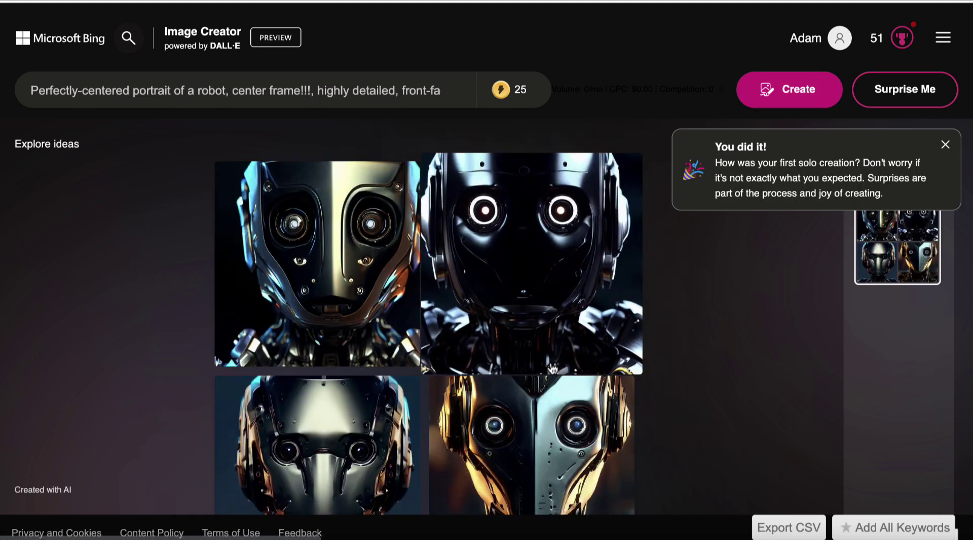
{"action": "scroll", "coordinate": [553, 368], "scroll_direction": "down", "scroll_amount": 2}
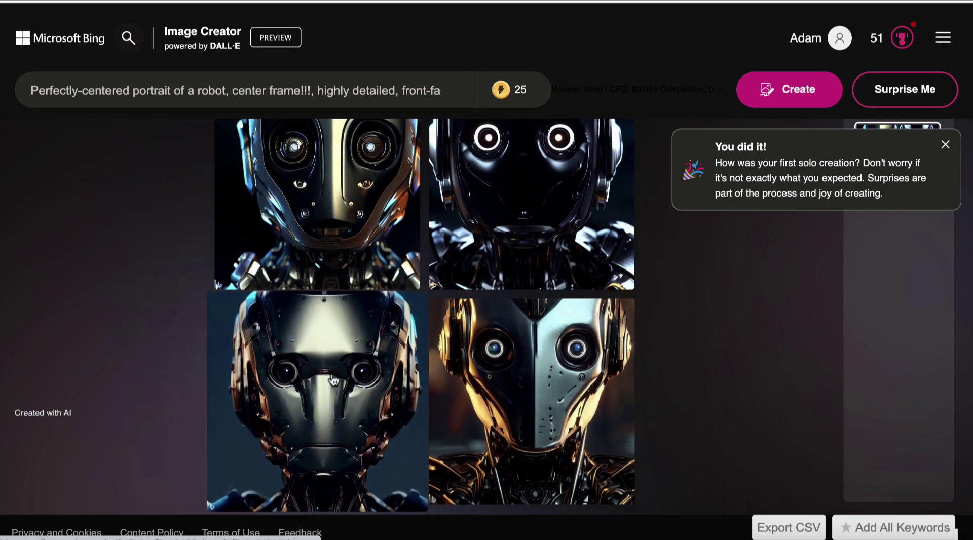
{"action": "scroll", "coordinate": [333, 380], "scroll_direction": "up", "scroll_amount": 2}
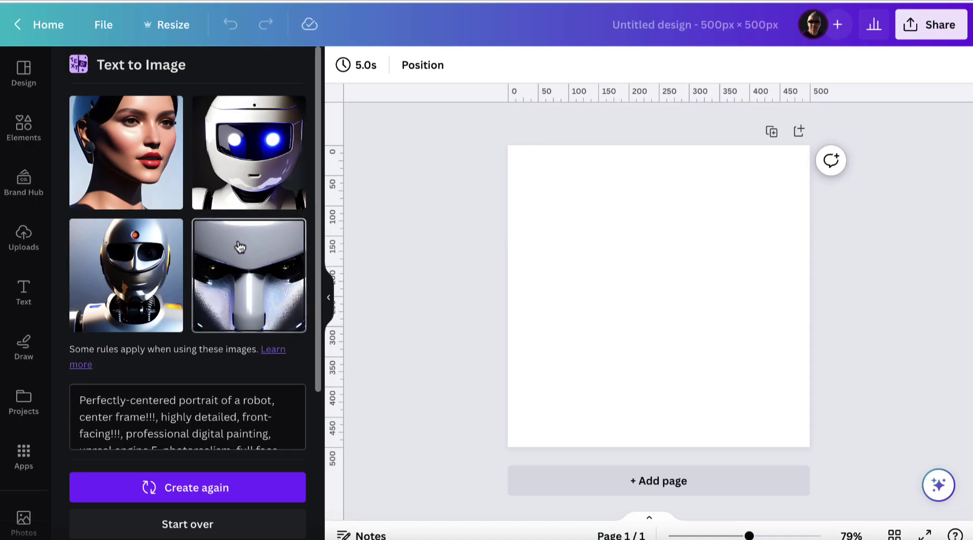
Add the bottom-left silver robot image and stretch it to fill the 500 × 500 page.
{"action": "left_click", "coordinate": [140, 289]}
{"action": "left_click_drag", "start_coordinate": [573, 212], "coordinate": [508, 145]}
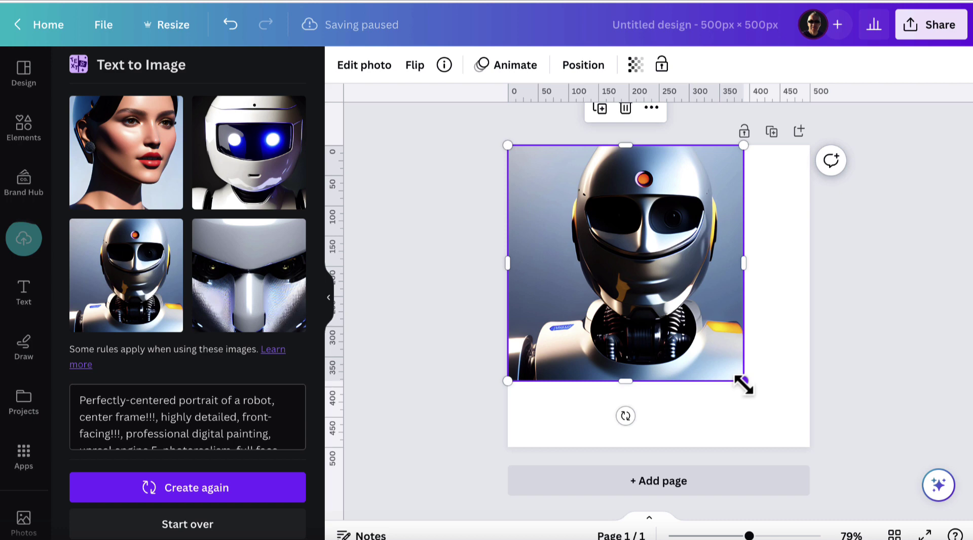
{"action": "left_click_drag", "start_coordinate": [743, 380], "coordinate": [809, 447]}
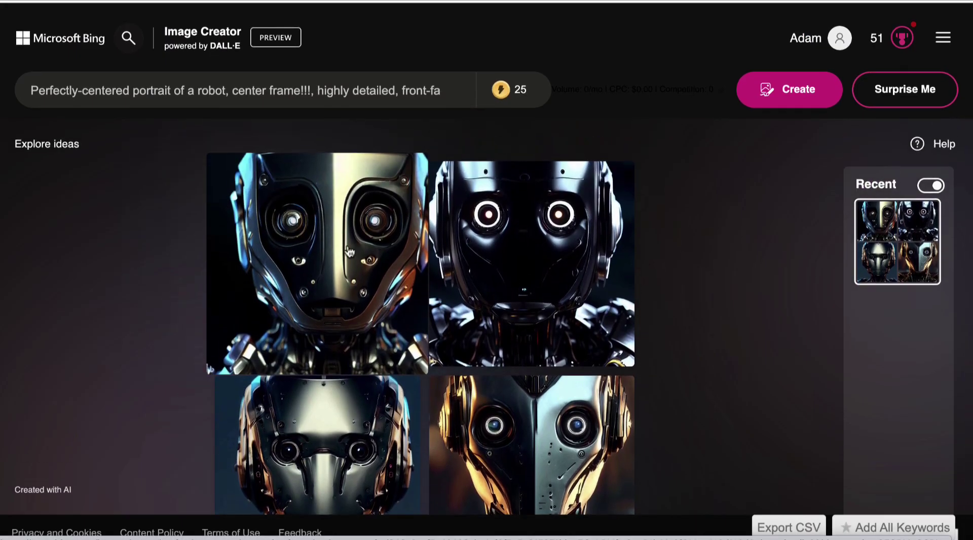
Open the bottom-right gold-and-silver robot result at full size in Bing.
{"action": "scroll", "coordinate": [451, 366], "scroll_direction": "down", "scroll_amount": 2}
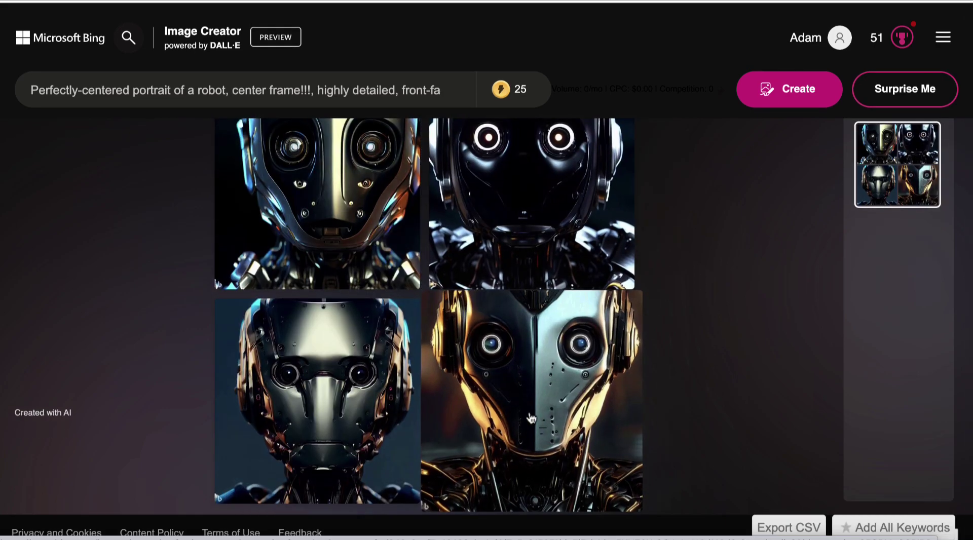
{"action": "left_click", "coordinate": [529, 412]}
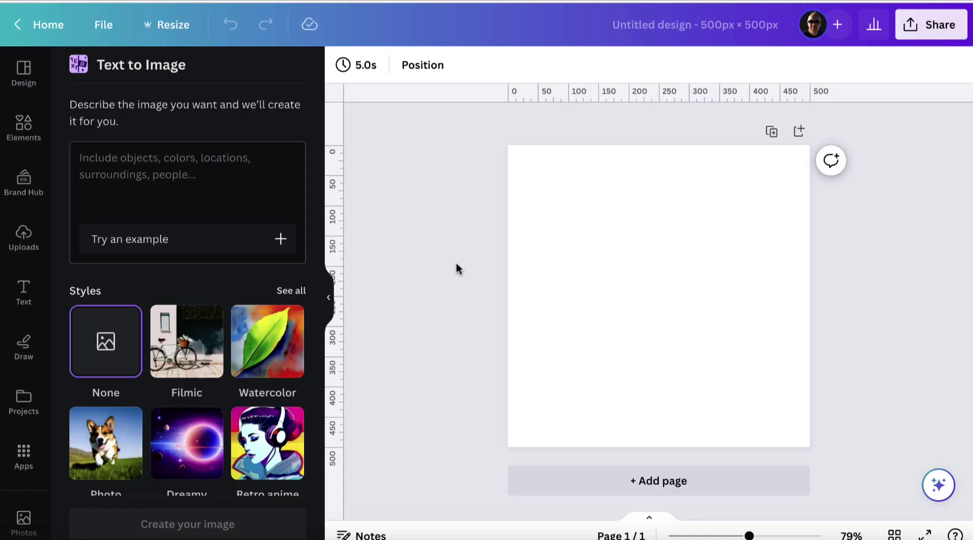
Generate businesswoman images from the pasted prompt and stretch the standing businesswoman across the page.
{"action": "left_click", "coordinate": [184, 162]}
{"action": "type", "text": "female business leader in black business suit, blonde neat hair, modern, sleek, highly detailed, formal,, determined, business woman, colorized, smooth, charming, pretty"}
{"action": "scroll", "coordinate": [190, 166], "scroll_direction": "up", "scroll_amount": 2}
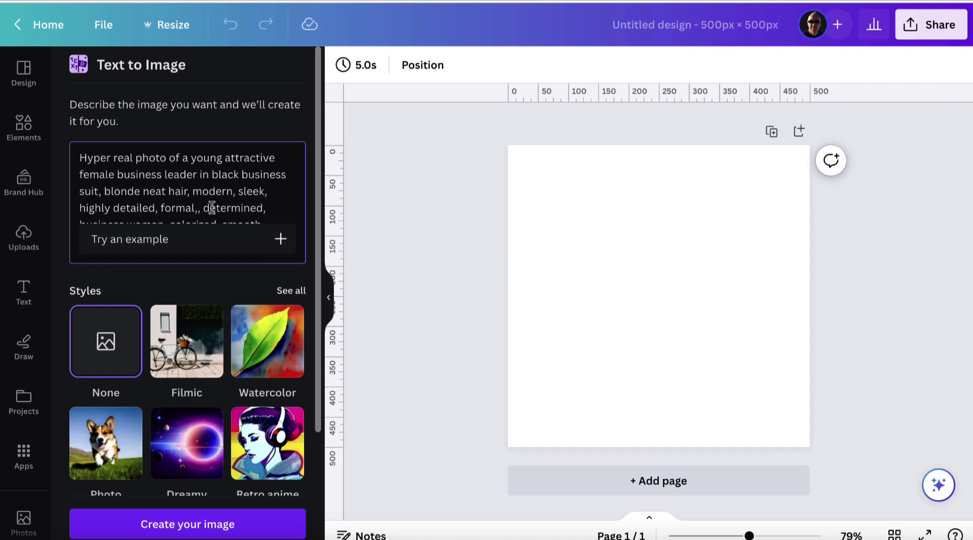
{"action": "left_click", "coordinate": [187, 524]}
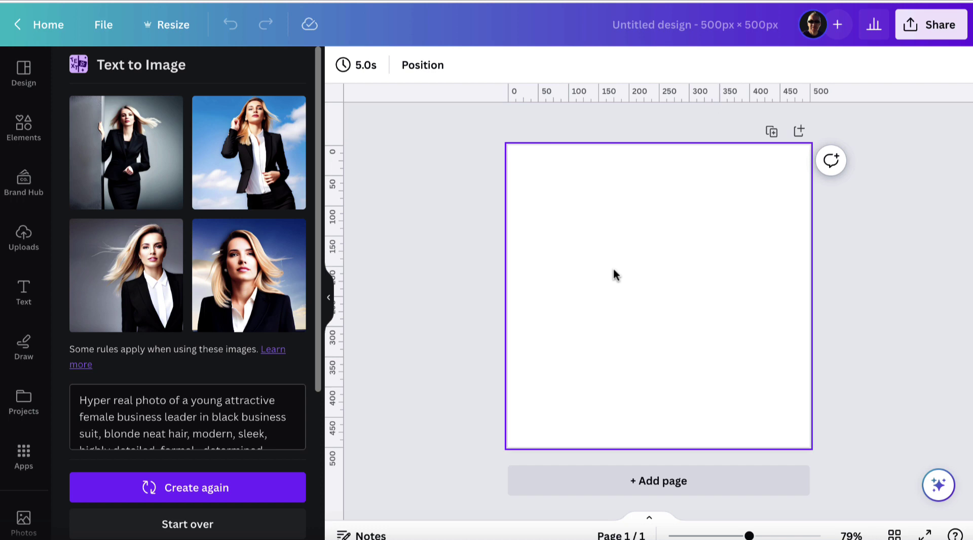
{"action": "left_click_drag", "start_coordinate": [575, 211], "coordinate": [499, 151]}
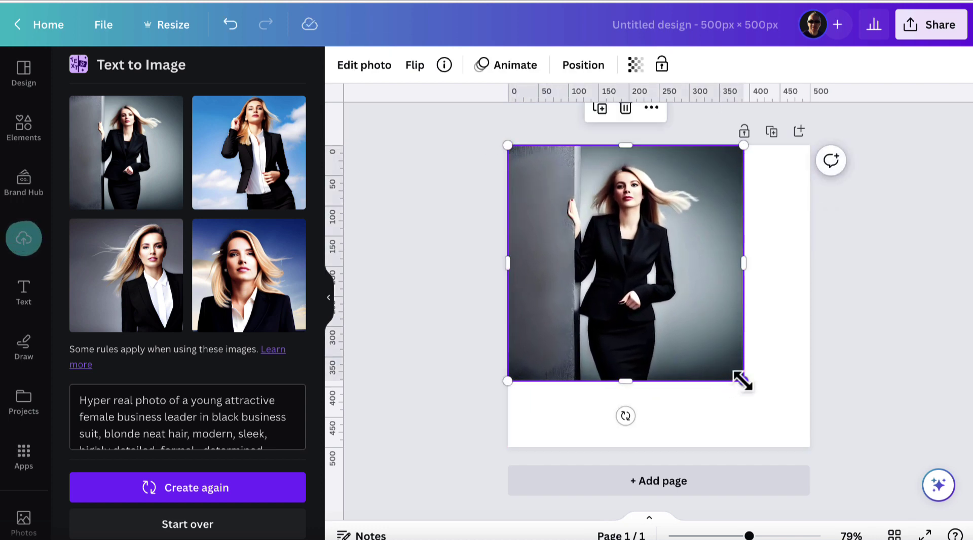
{"action": "left_click_drag", "start_coordinate": [740, 380], "coordinate": [809, 446]}
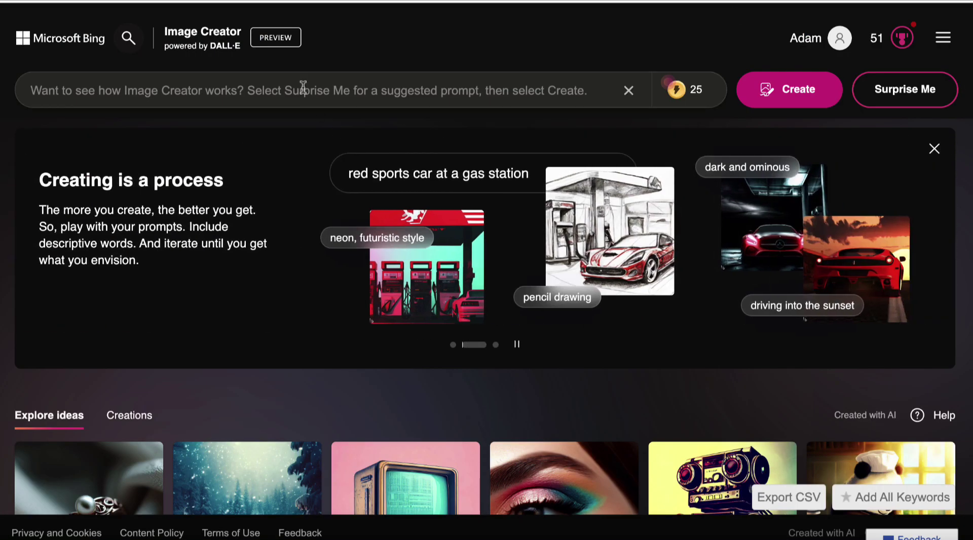
Paste the businesswoman prompt into Bing Image Creator, create, and review the four portraits.
{"action": "left_click", "coordinate": [302, 87]}
{"action": "key", "text": "ctrl+v"}
{"action": "left_click", "coordinate": [800, 98]}
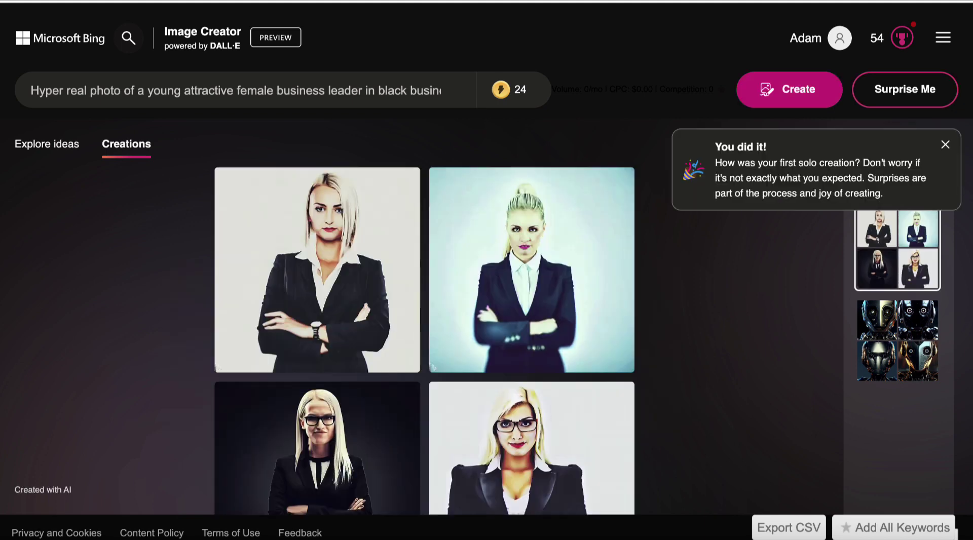
{"action": "scroll", "coordinate": [634, 336], "scroll_direction": "down", "scroll_amount": 2}
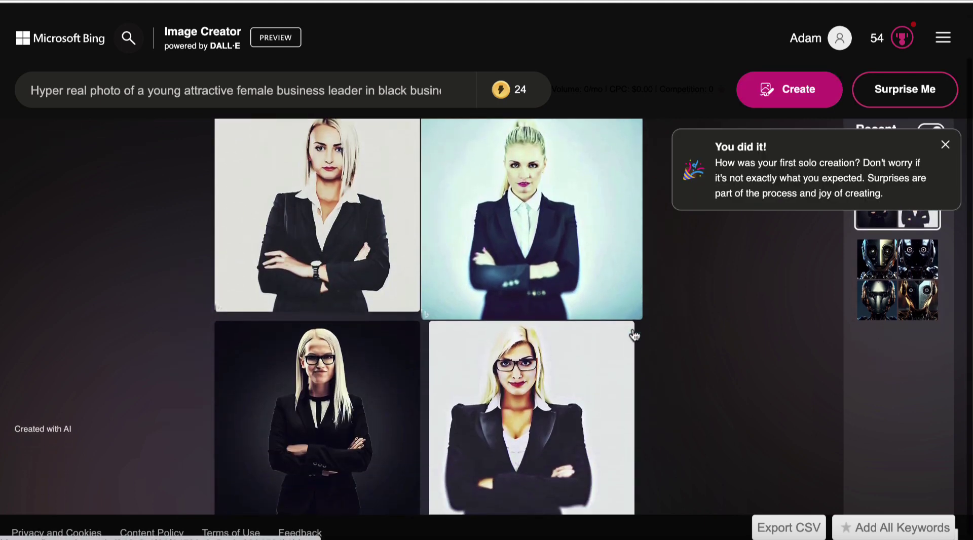
{"action": "scroll", "coordinate": [633, 335], "scroll_direction": "up", "scroll_amount": 2}
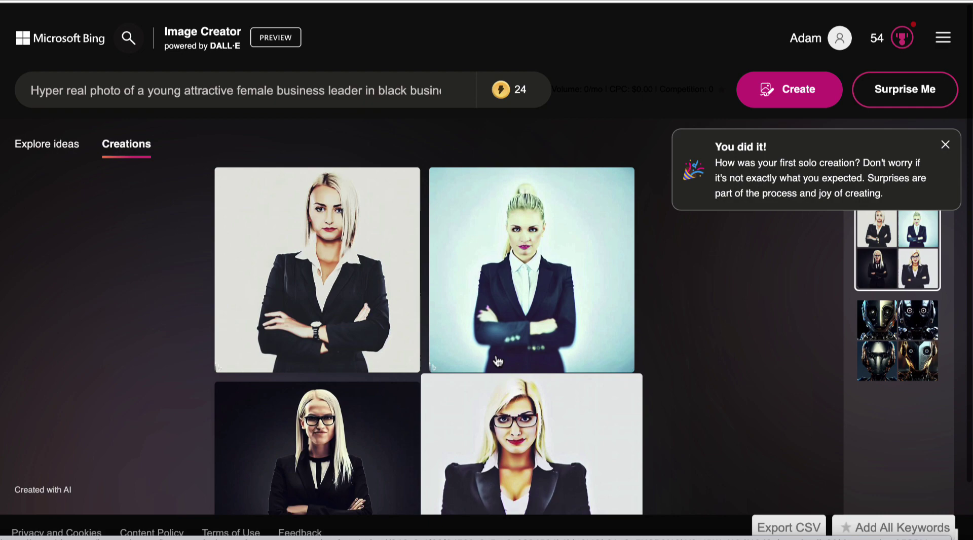
{"action": "scroll", "coordinate": [497, 360], "scroll_direction": "down", "scroll_amount": 2}
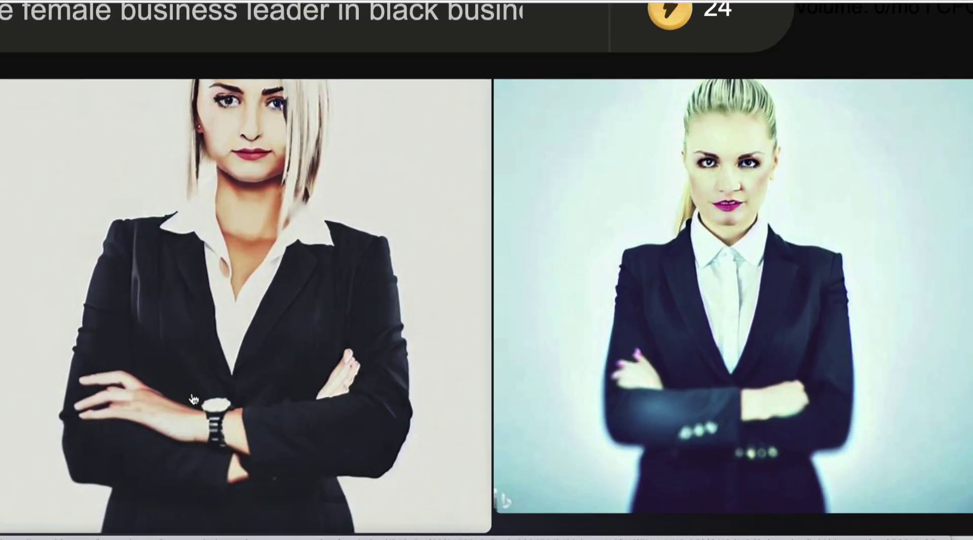
{"action": "scroll", "coordinate": [573, 158], "scroll_direction": "up", "scroll_amount": 2}
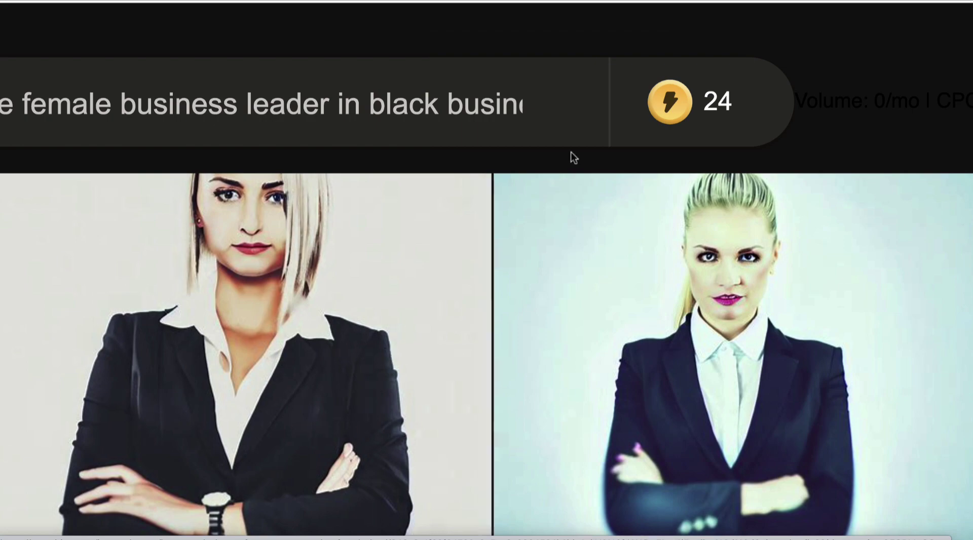